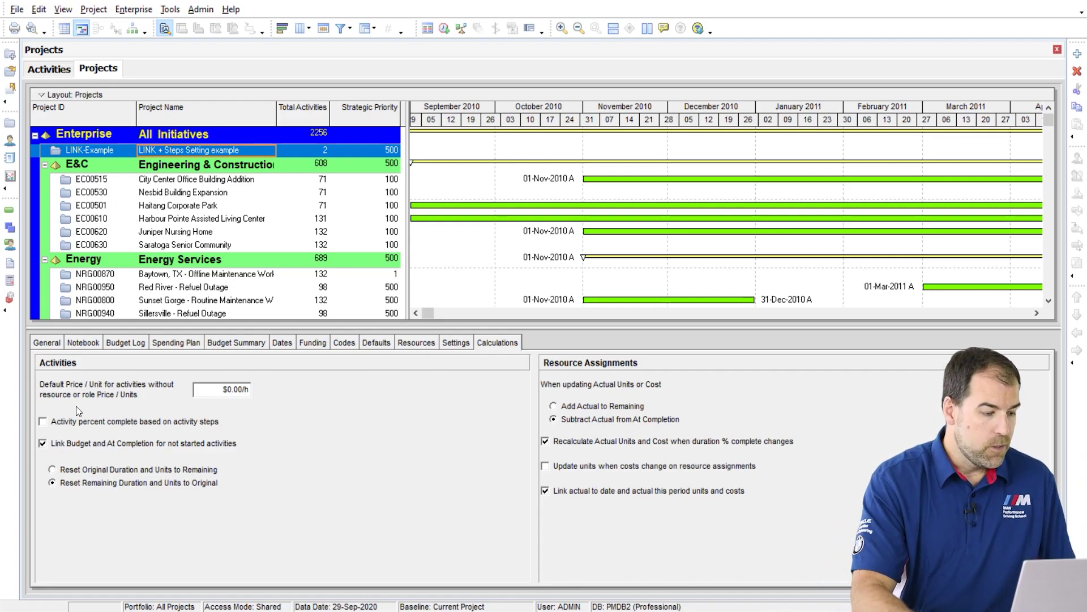
# Step: Base LINK-Example's activity percent complete on activity steps, accept the recalculation, and view its activities
pyautogui.click(43, 422)
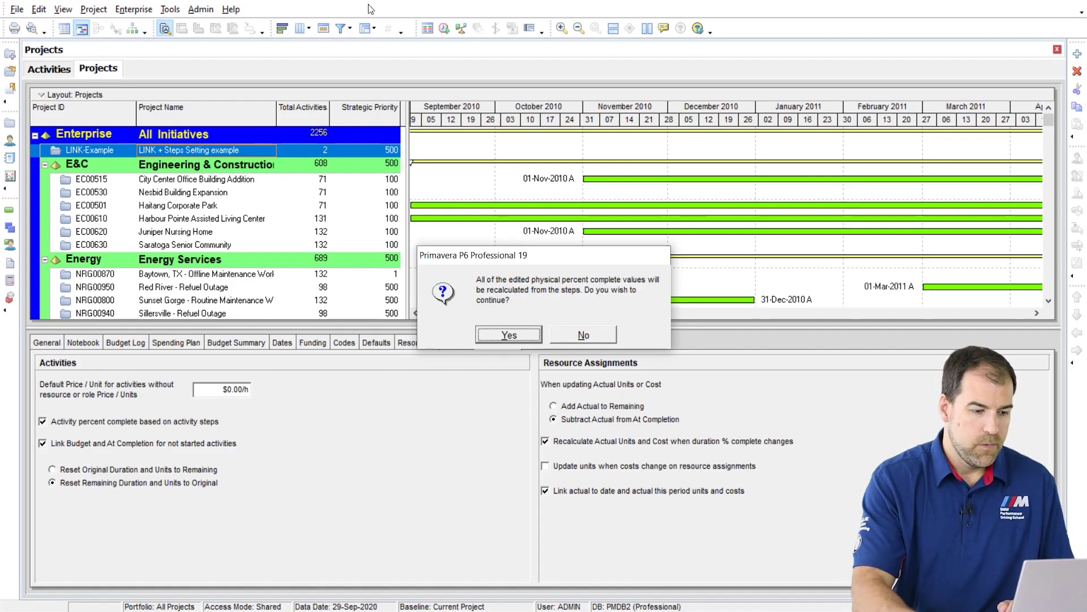
pyautogui.click(510, 337)
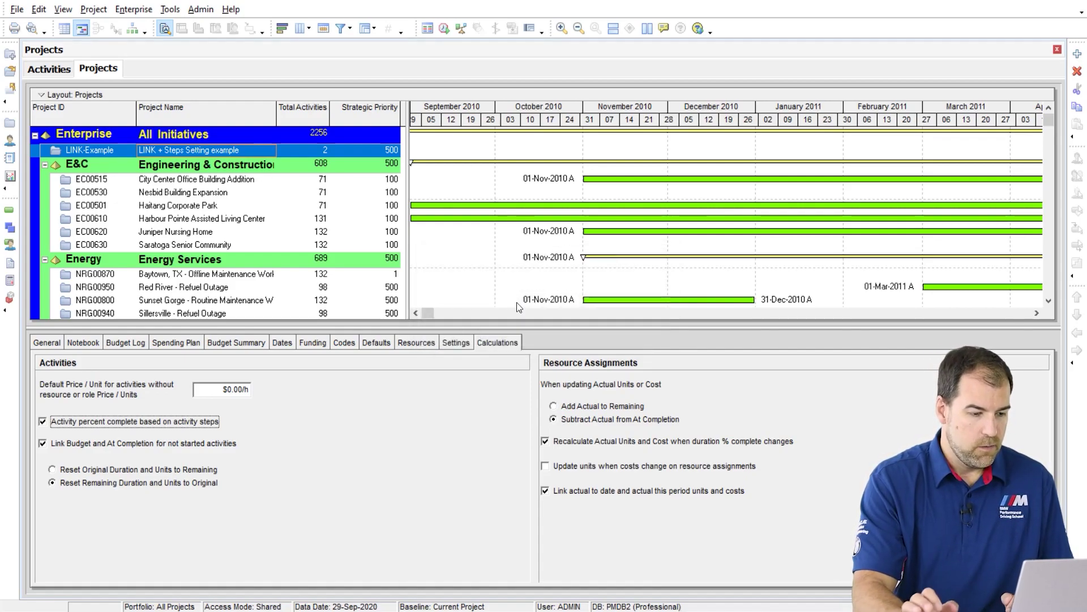
pyautogui.click(40, 68)
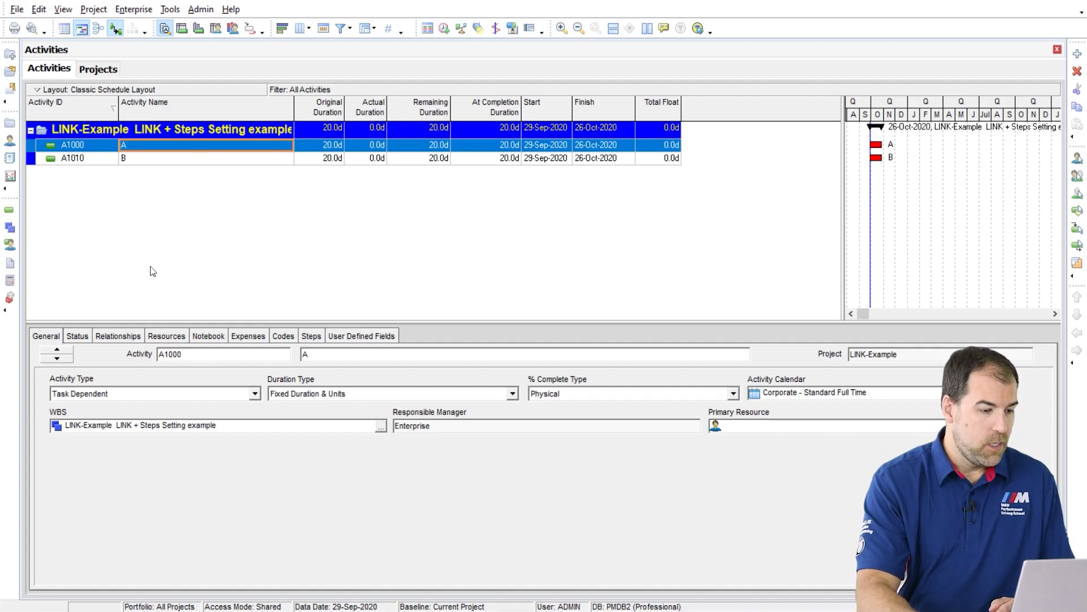
# Step: Keep A1000's % Complete Type as Physical, check its Physical % value, and list its three steps
pyautogui.click(589, 395)
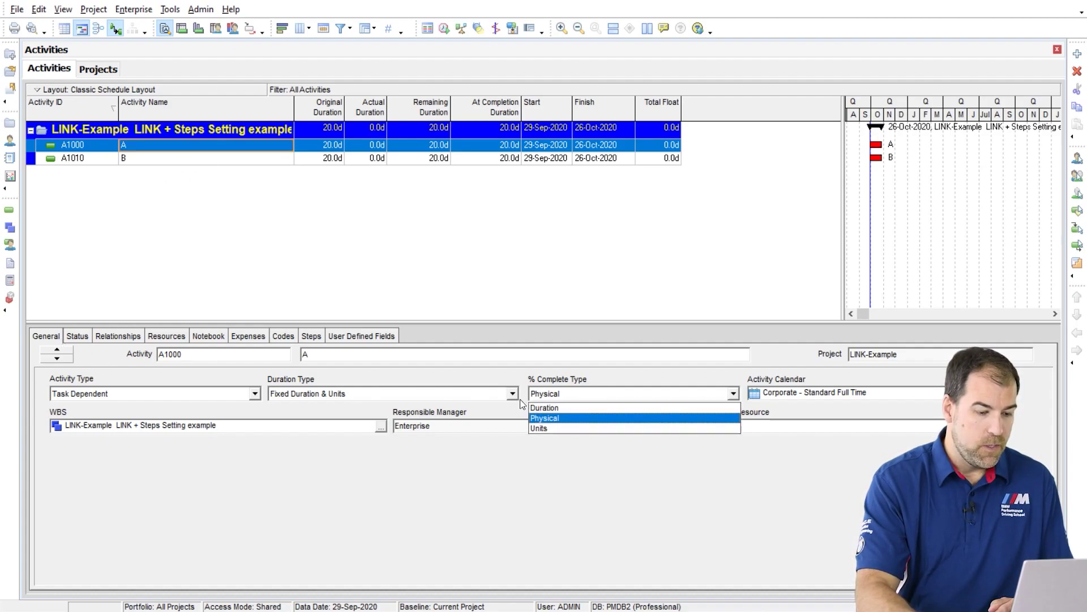
pyautogui.click(558, 417)
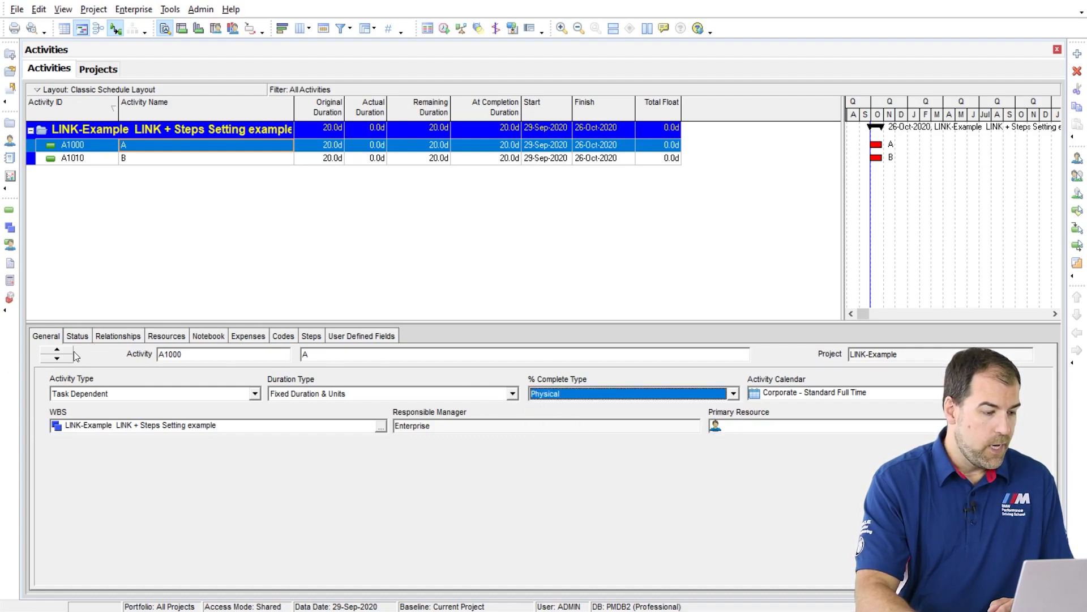
pyautogui.click(80, 335)
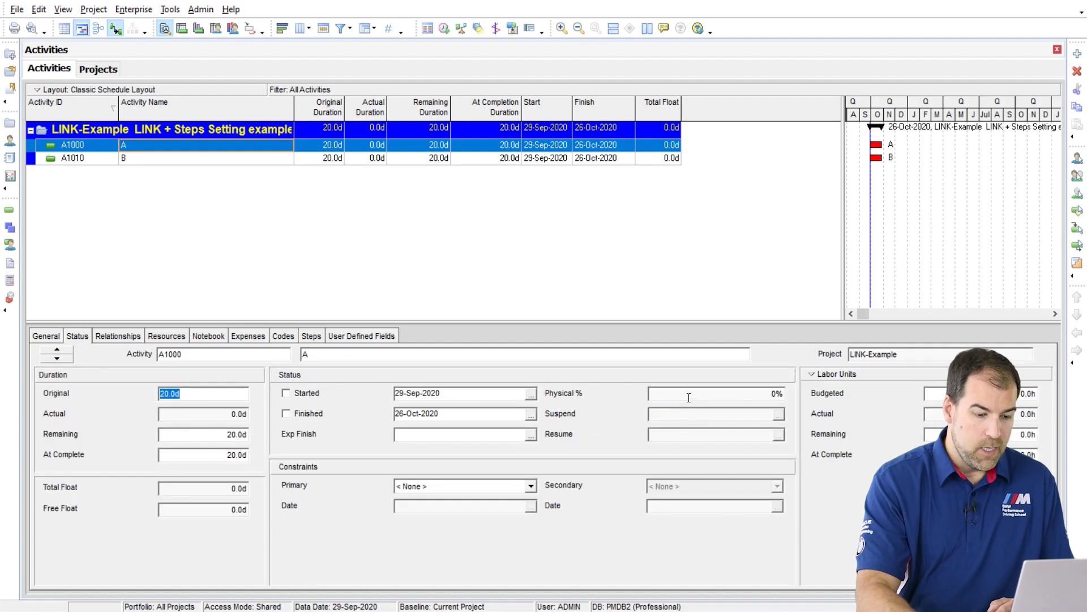
pyautogui.click(723, 397)
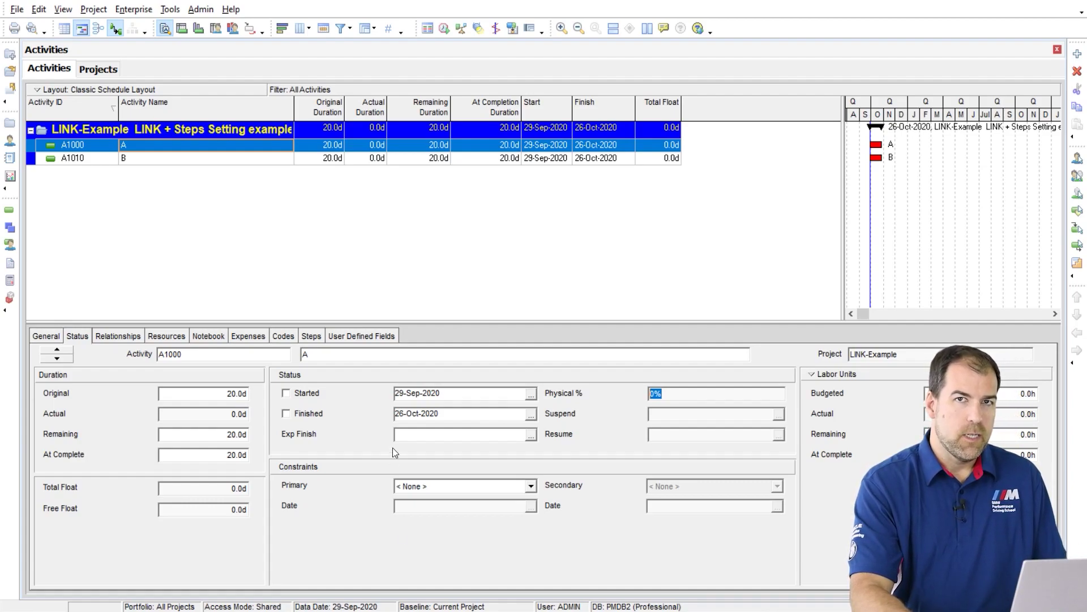
pyautogui.click(311, 336)
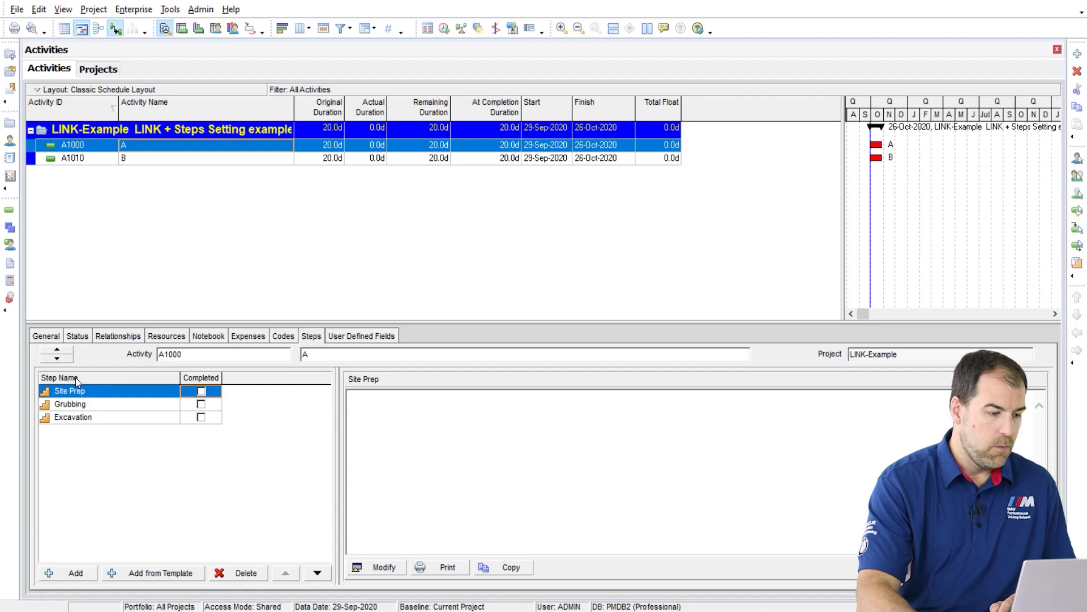
# Step: Show Step Weight, Step Weight Percent and Step % Complete columns on A1000's steps, with % Complete last
pyautogui.rightClick(93, 377)
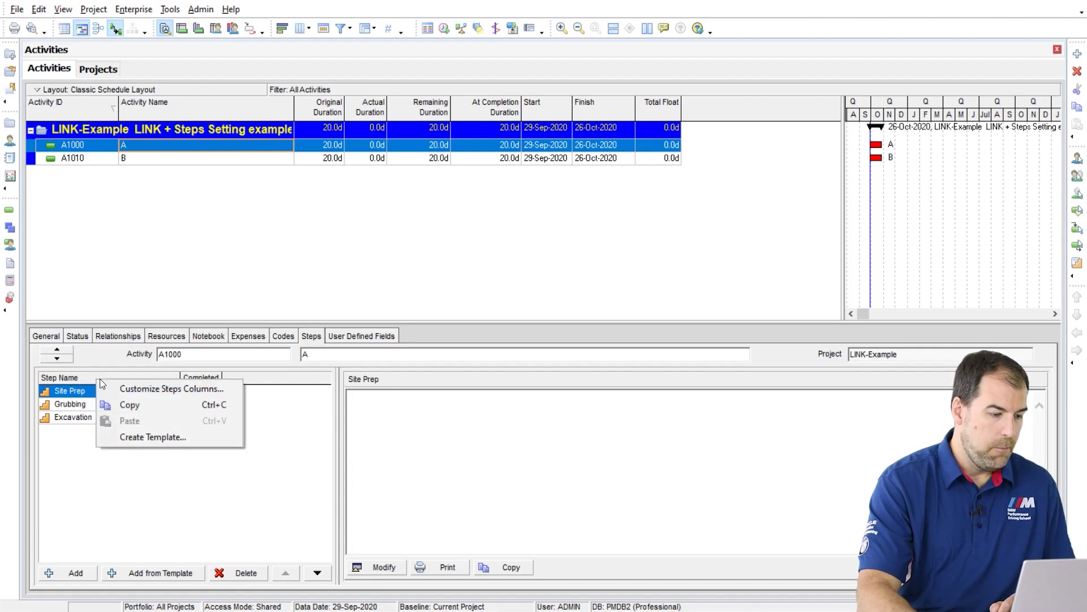
pyautogui.click(158, 392)
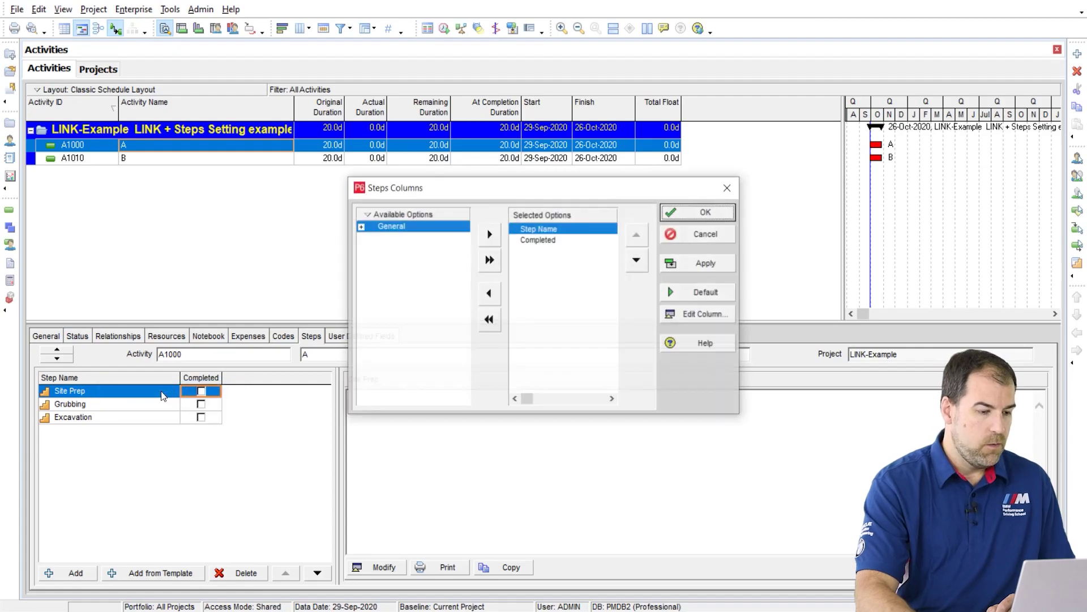
pyautogui.click(360, 226)
pyautogui.doubleClick(418, 239)
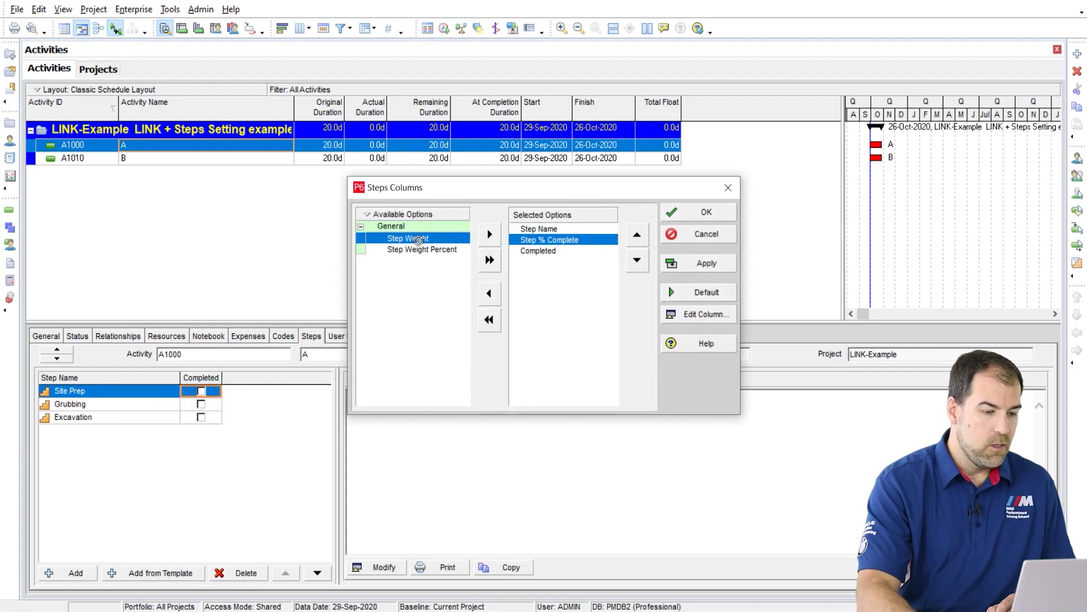
pyautogui.doubleClick(419, 239)
pyautogui.doubleClick(416, 236)
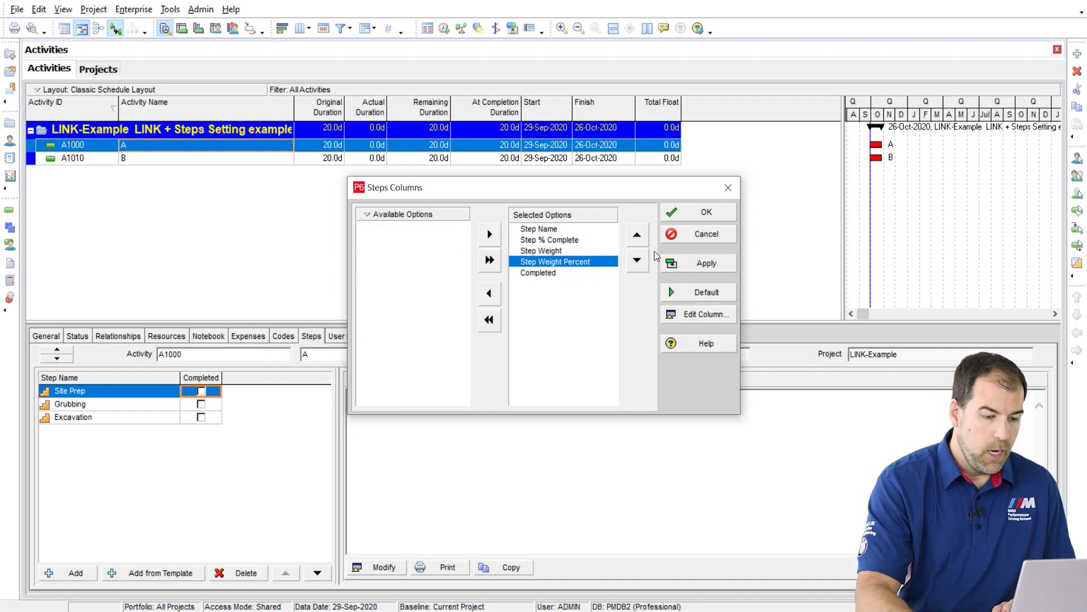
pyautogui.click(576, 240)
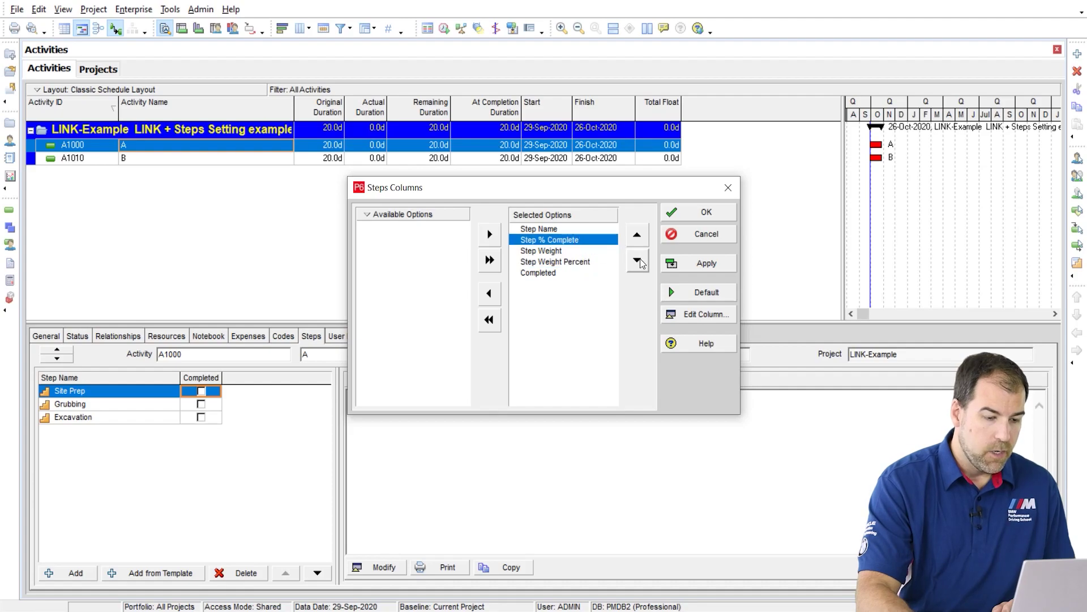
pyautogui.click(639, 260)
pyautogui.click(637, 261)
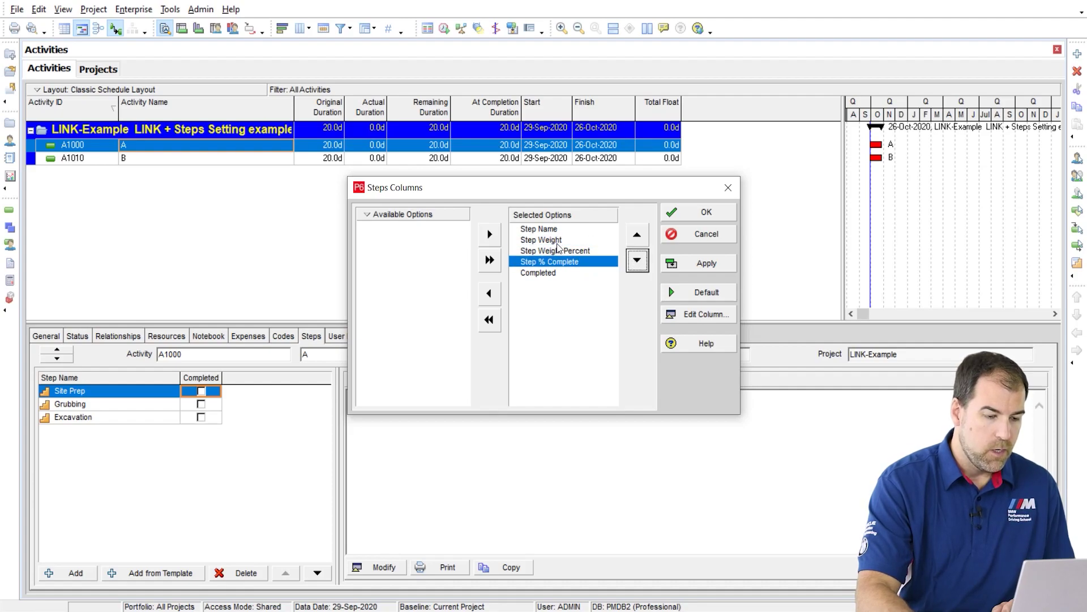
pyautogui.click(688, 213)
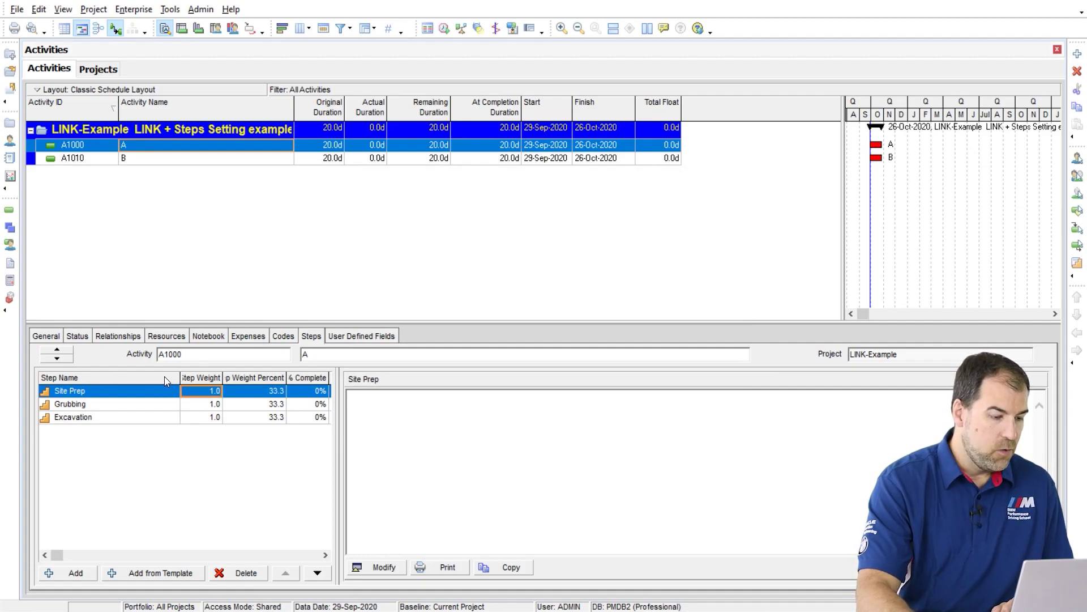
# Step: Resize the steps grid and set step weights to Site Prep 2 and Grubbing 3
pyautogui.moveTo(184, 376); pyautogui.dragTo(157, 378)
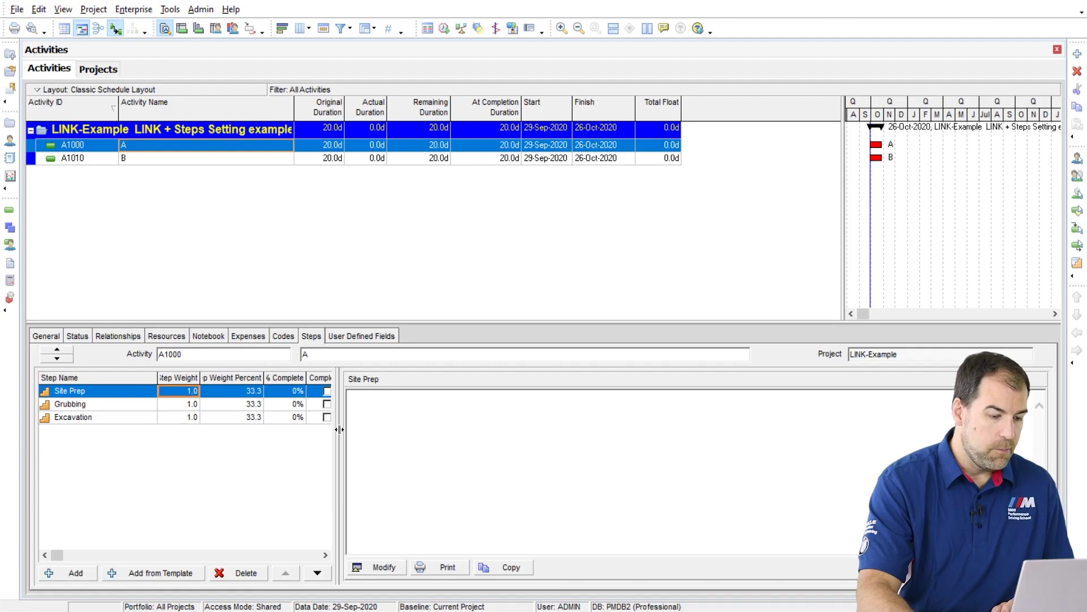
pyautogui.moveTo(339, 429); pyautogui.dragTo(453, 438)
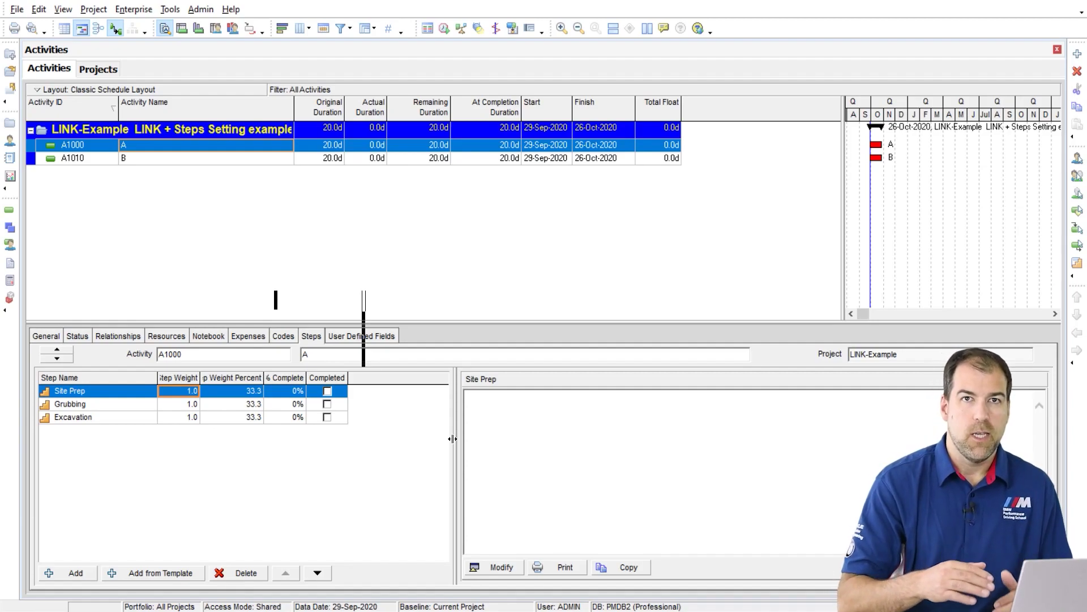
pyautogui.click(183, 392)
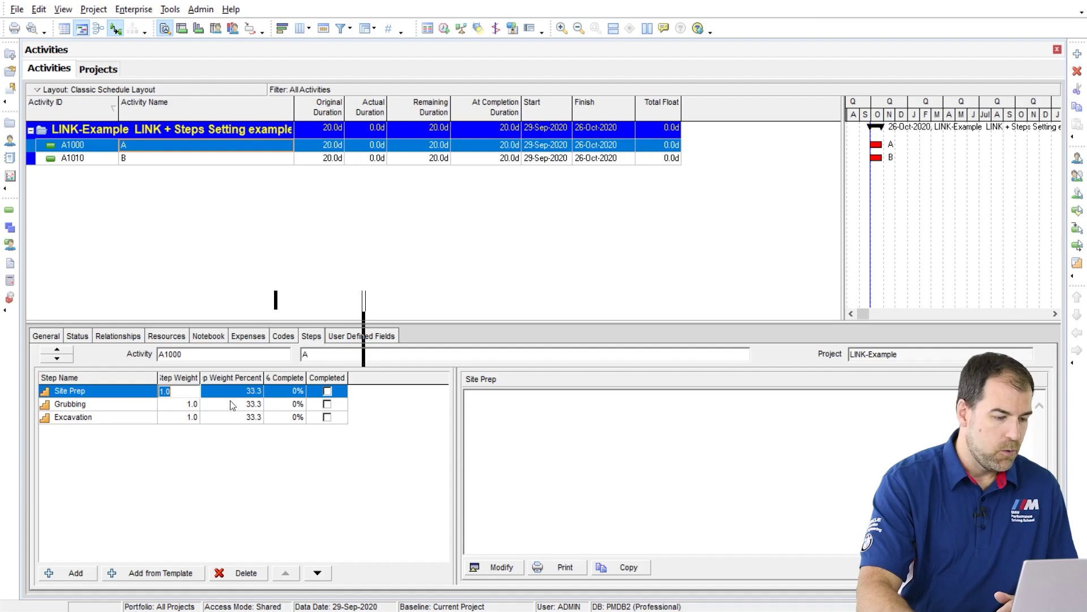
pyautogui.write('2')
pyautogui.click(177, 409)
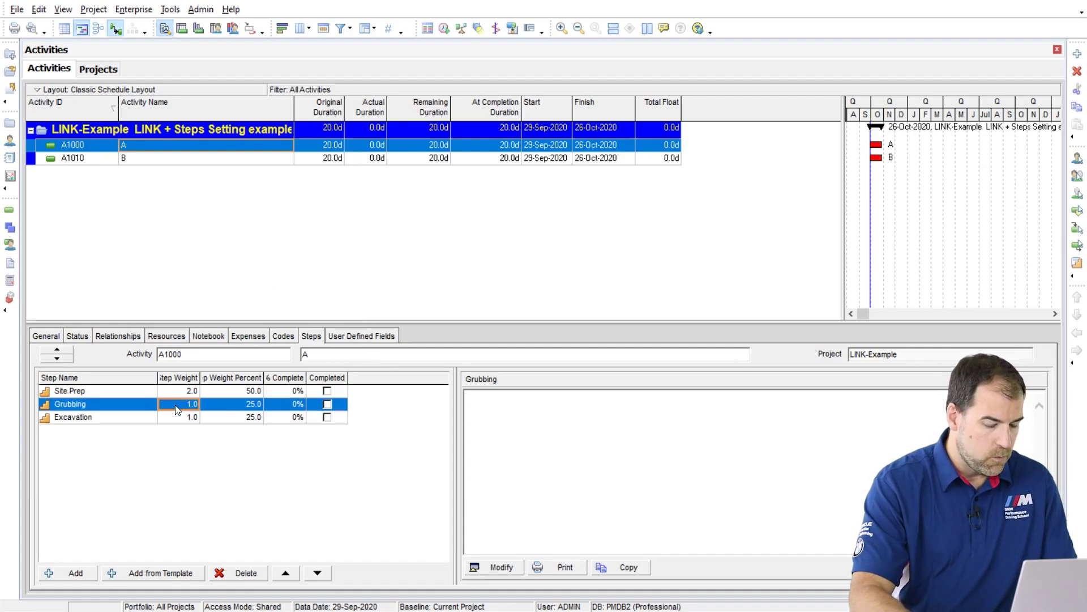
pyautogui.write('3')
pyautogui.click(179, 416)
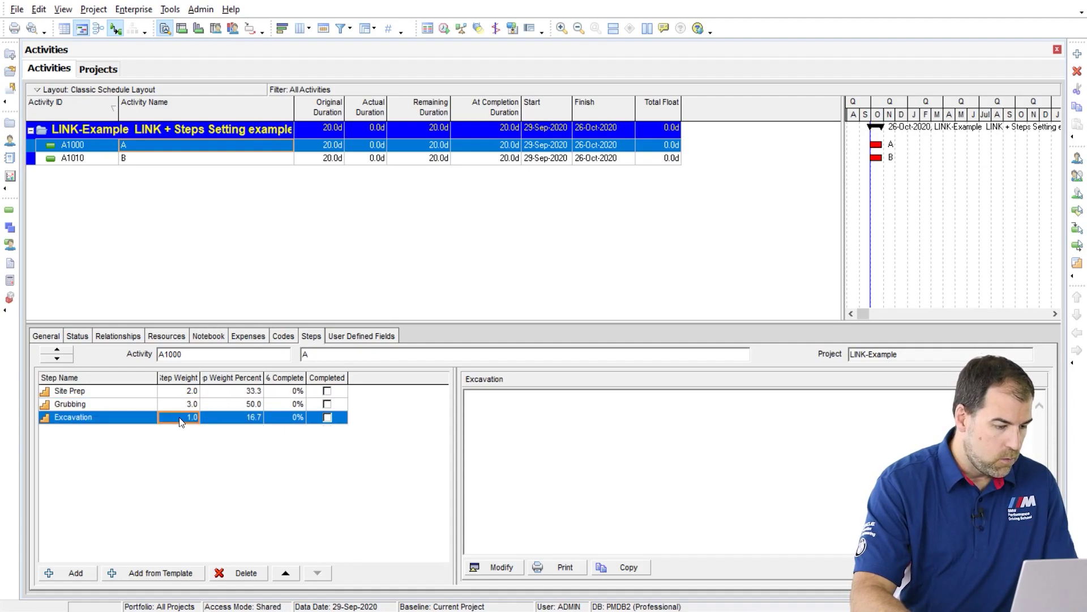
# Step: Verify the weight percents: Site Prep 33.3, Grubbing 50.0, Excavation 16.7
pyautogui.click(236, 392)
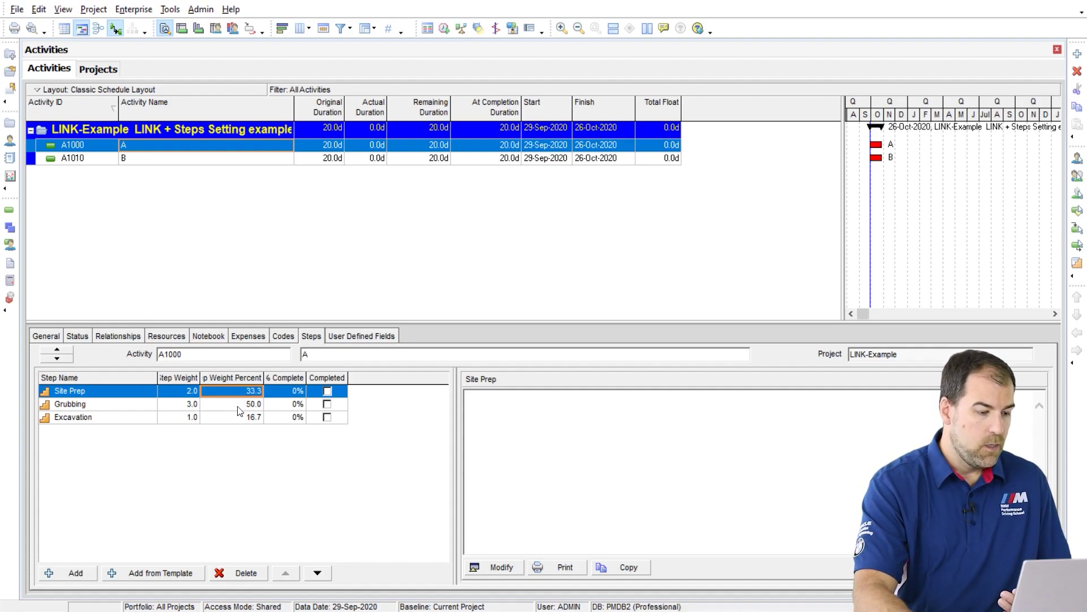
pyautogui.click(237, 403)
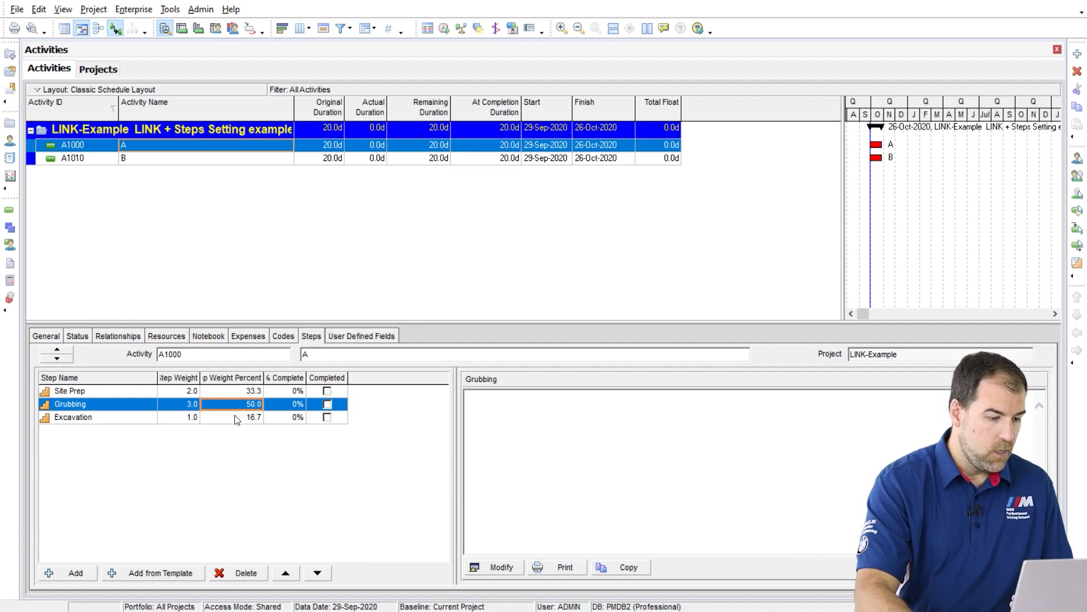
pyautogui.click(235, 416)
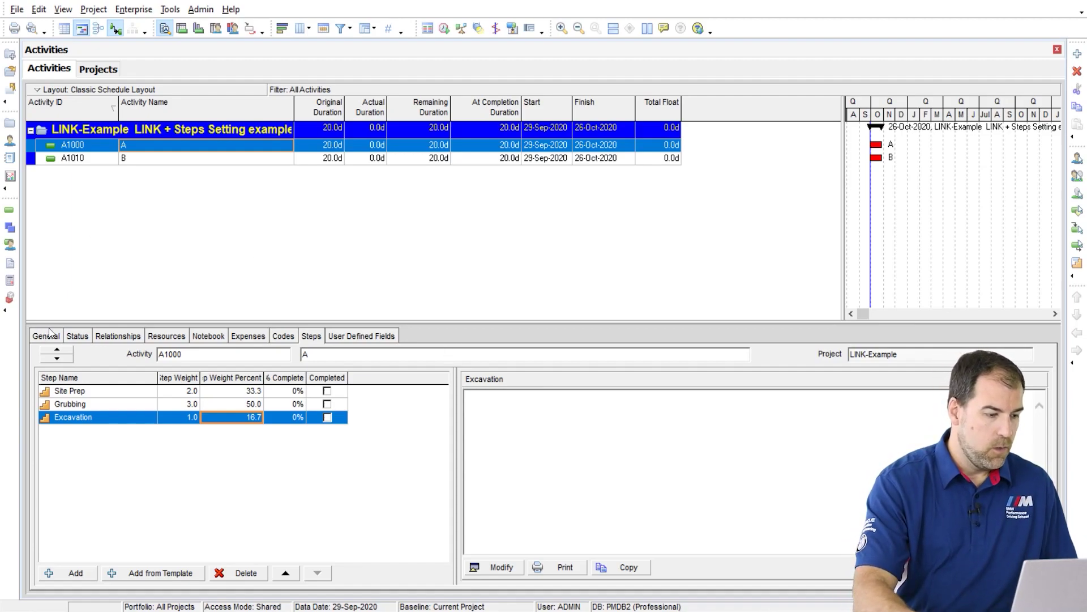
# Step: Mark activity A1000 as started and complete its Site Prep step
pyautogui.click(77, 336)
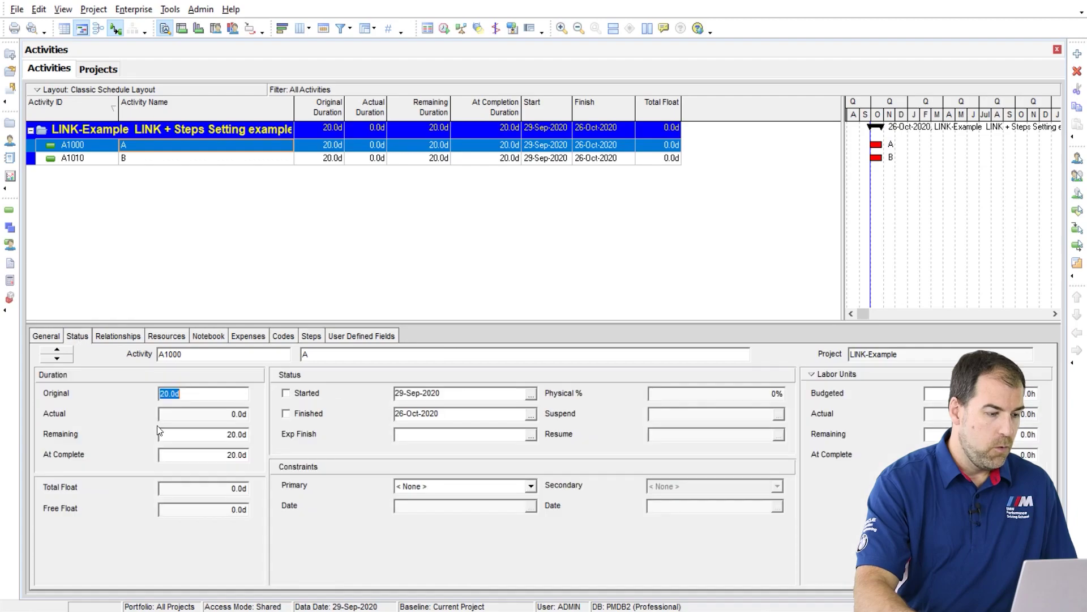
pyautogui.click(287, 392)
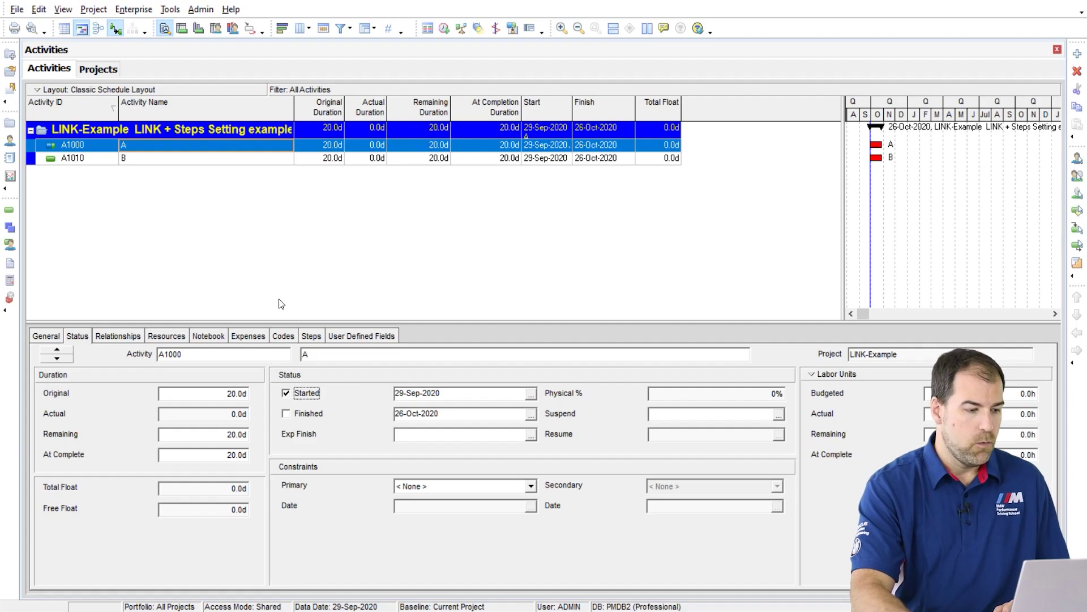
pyautogui.click(312, 337)
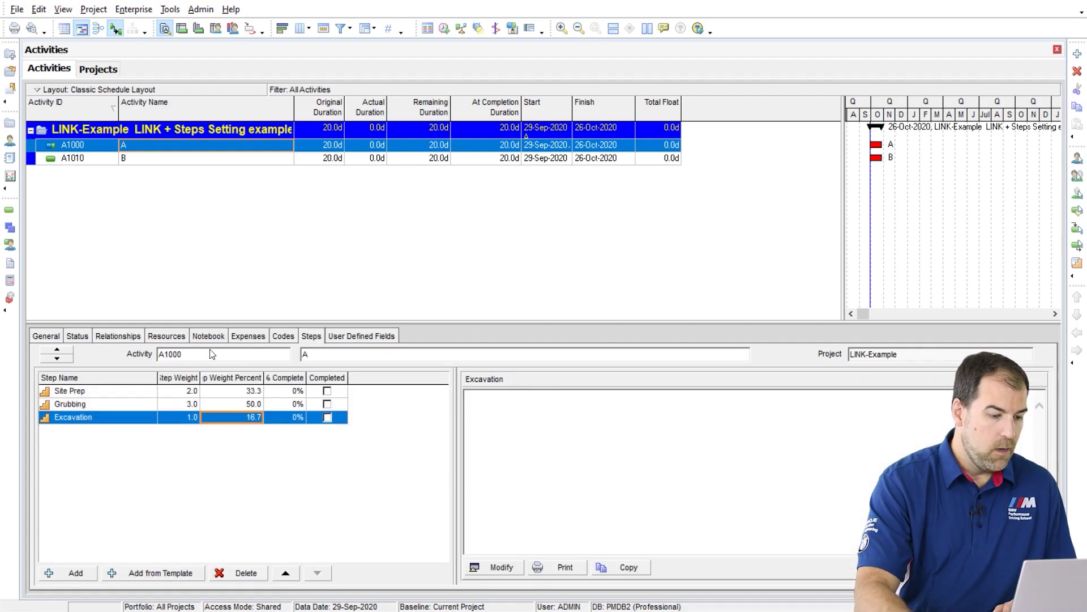
pyautogui.click(327, 390)
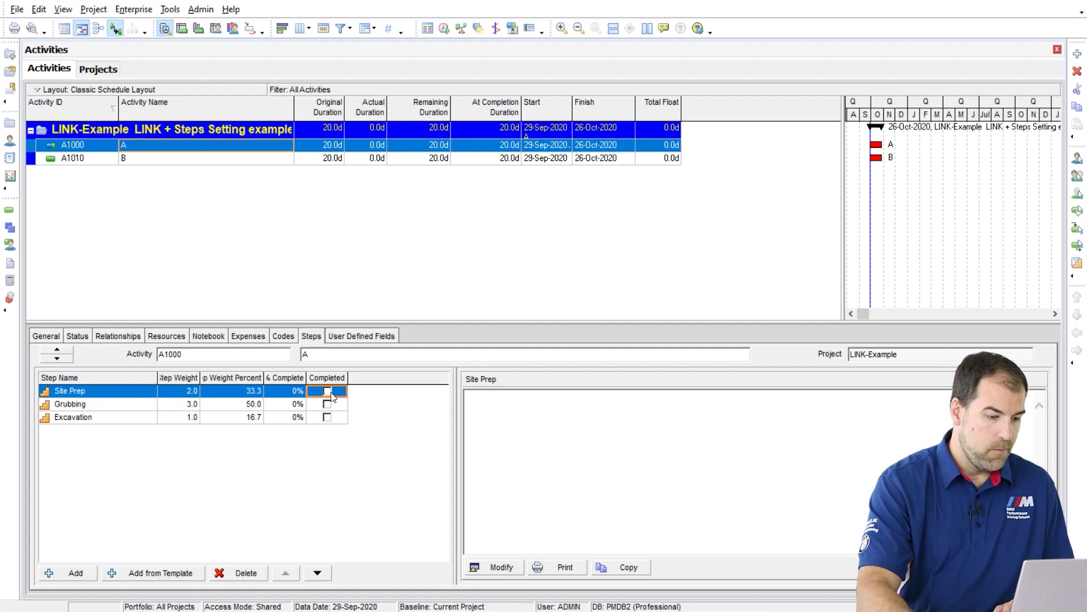
pyautogui.click(331, 391)
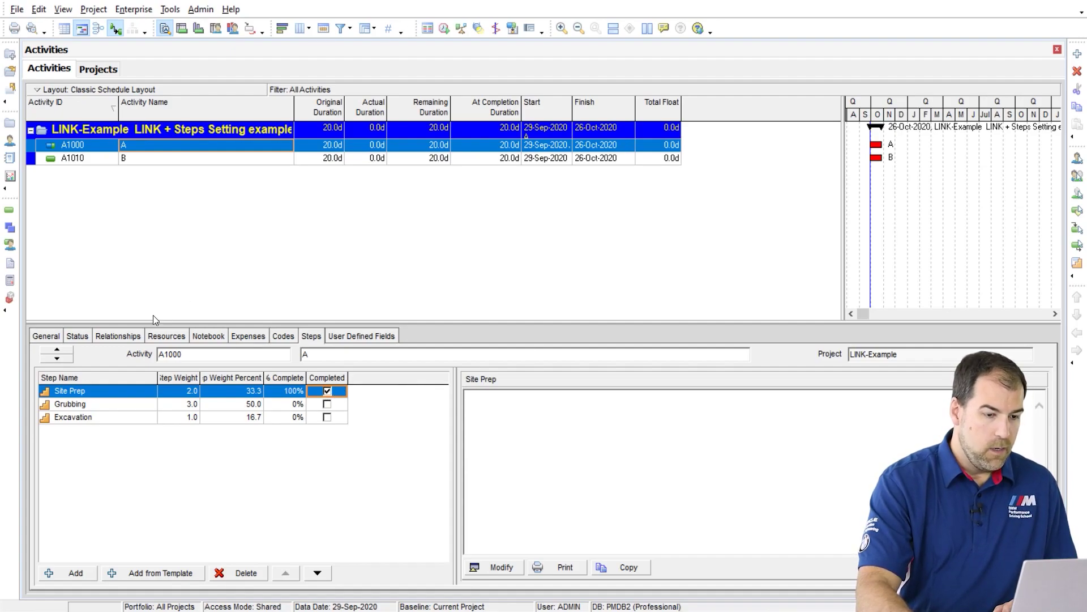
# Step: Complete the Grubbing step and confirm A1000's Physical % rises to 83.33%
pyautogui.click(79, 336)
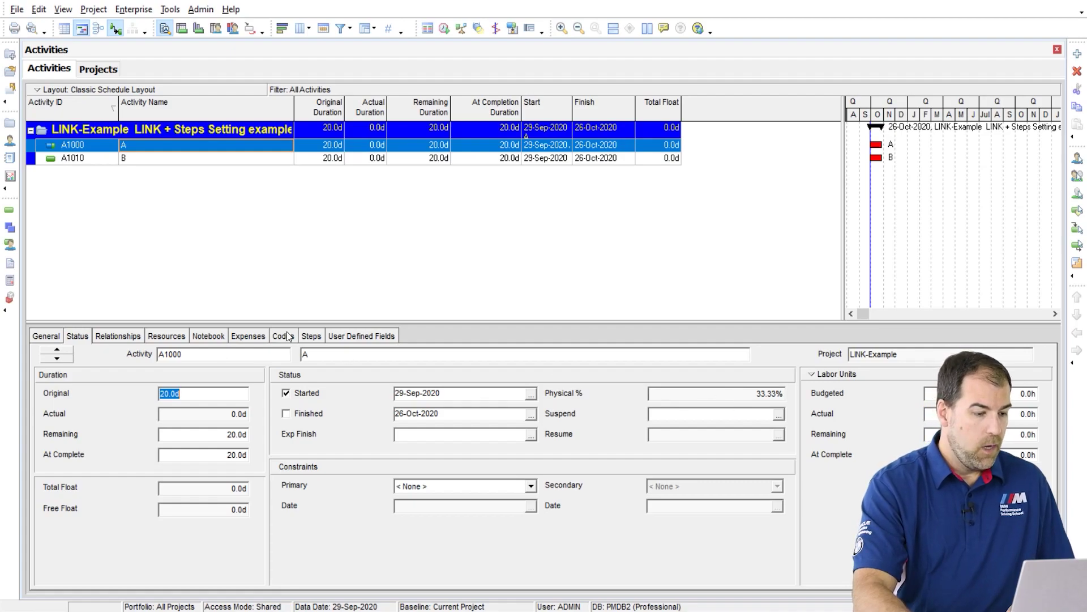
pyautogui.click(311, 336)
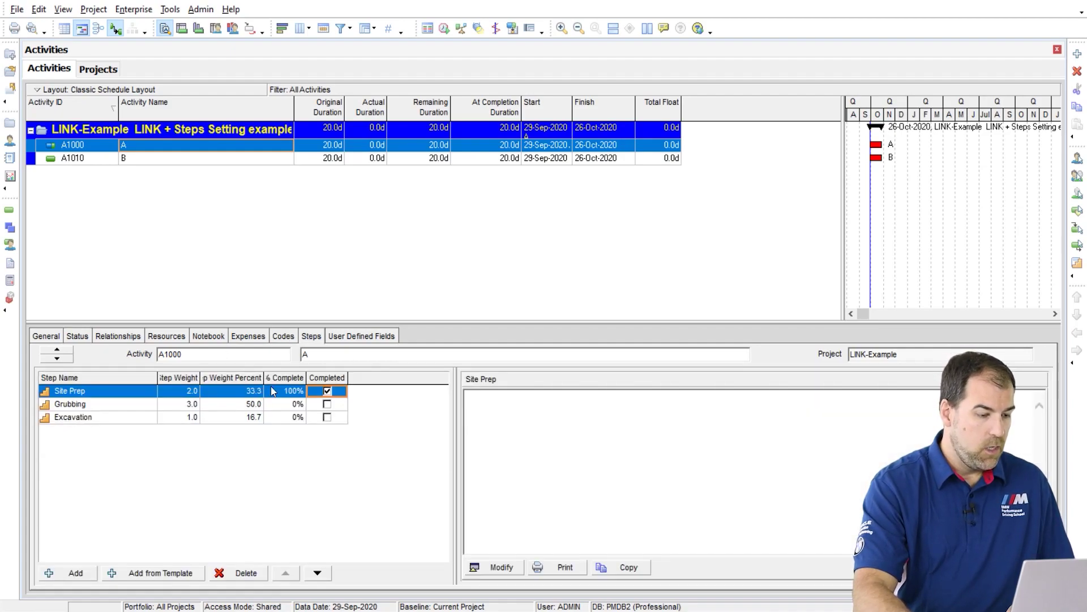
pyautogui.click(327, 404)
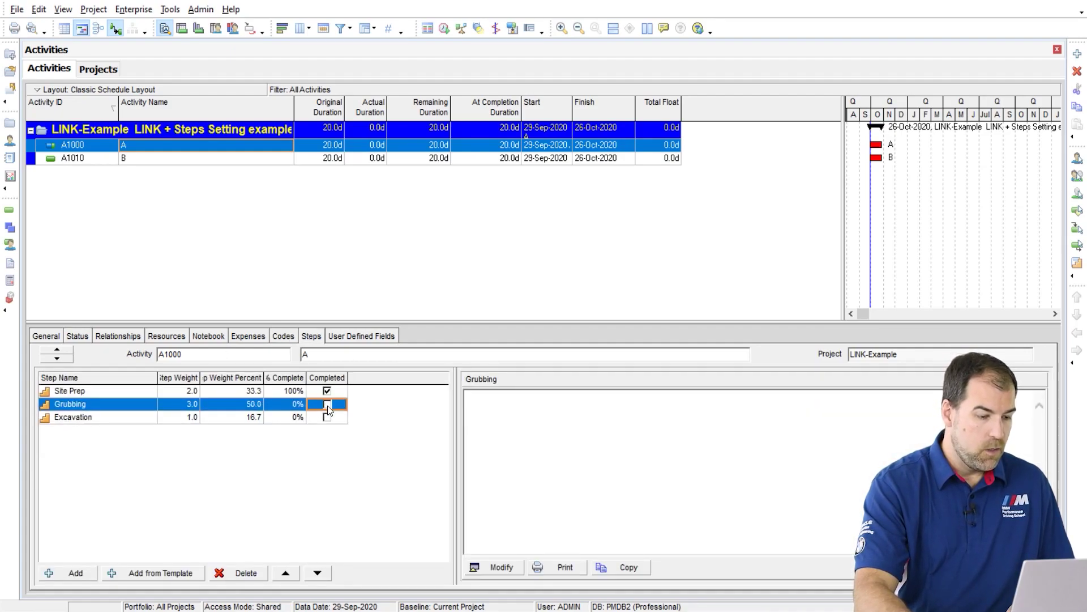
pyautogui.click(84, 338)
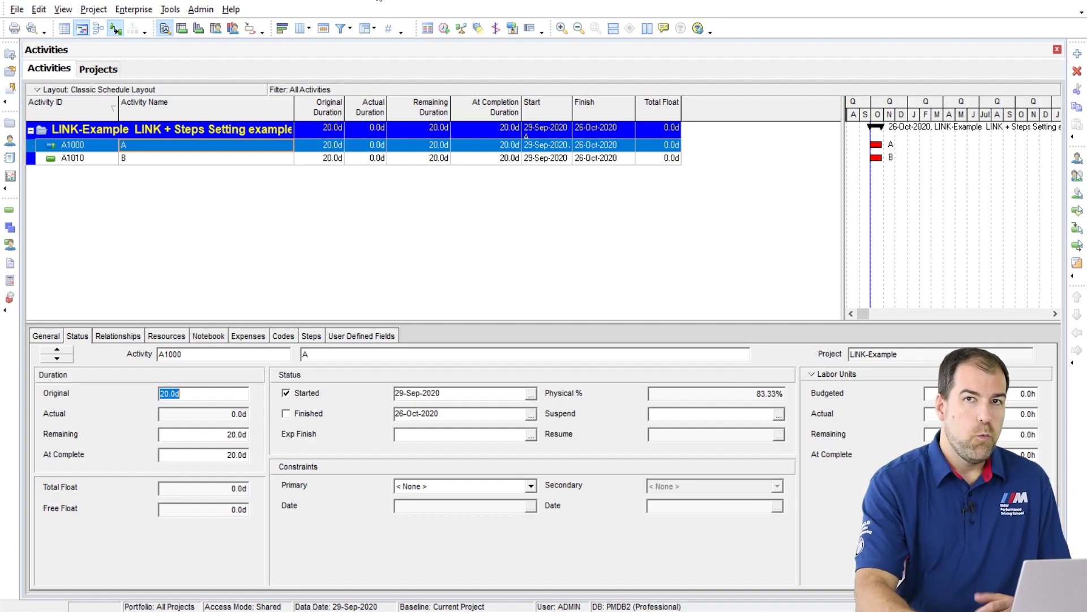
# Step: Confirm A1010 has no steps, mark it started, and change its Physical % from 20% to 30%
pyautogui.click(225, 159)
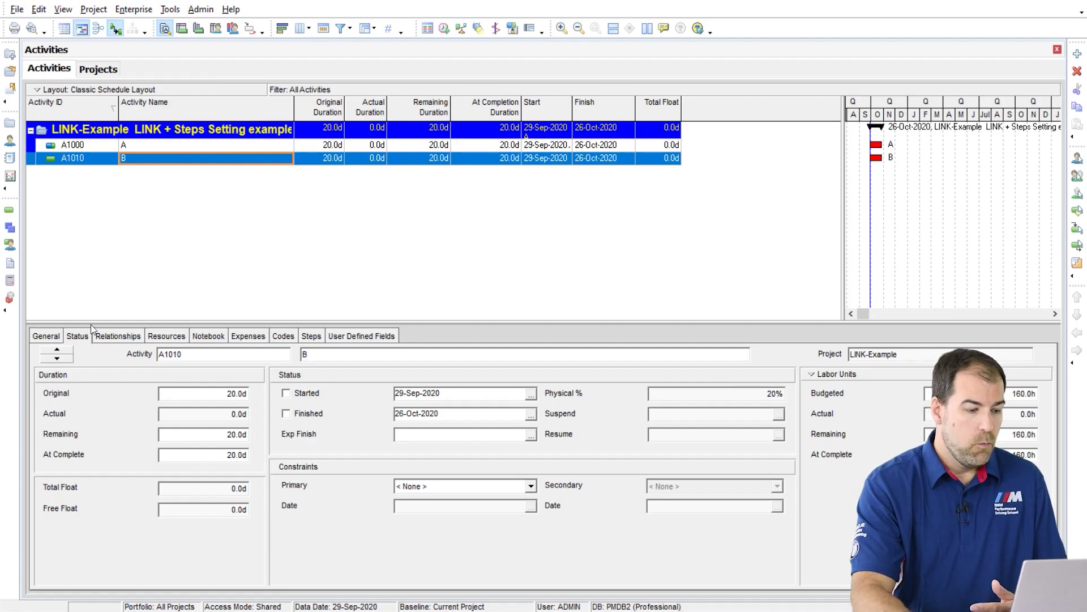
pyautogui.click(311, 336)
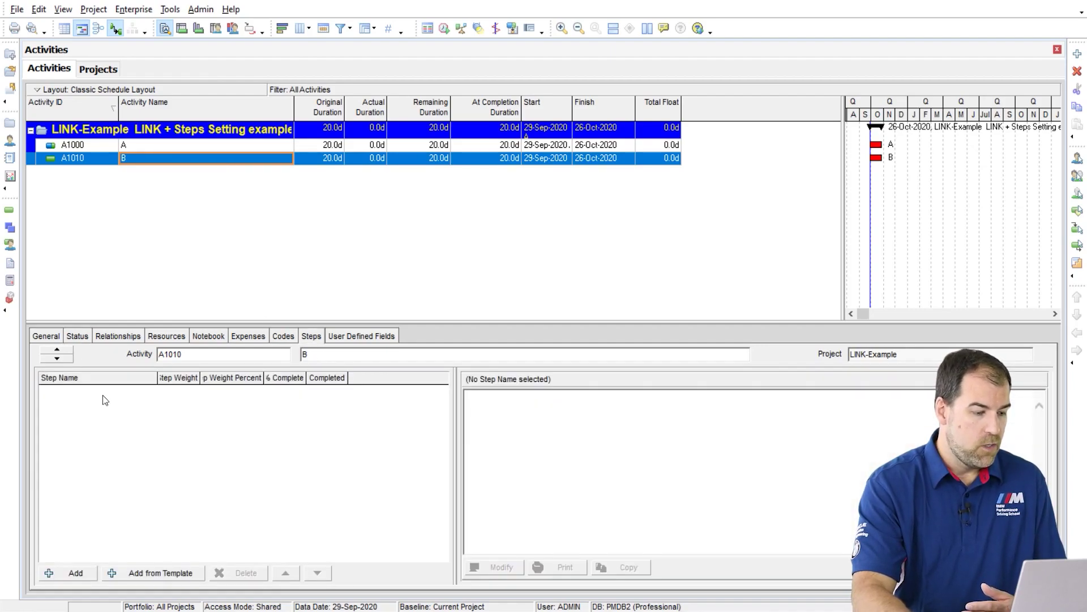
pyautogui.click(77, 337)
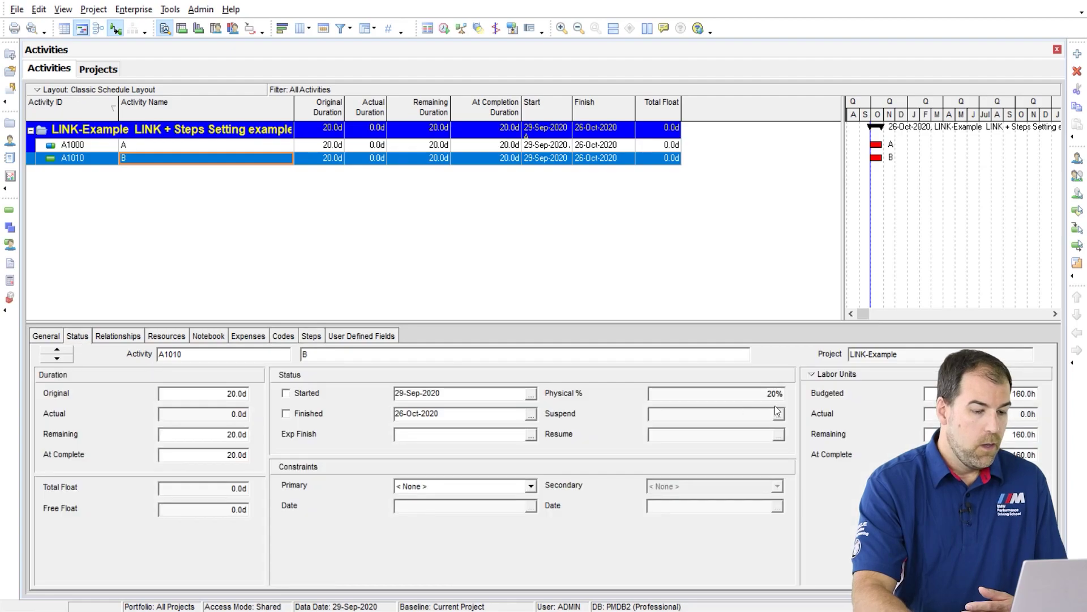
pyautogui.click(737, 394)
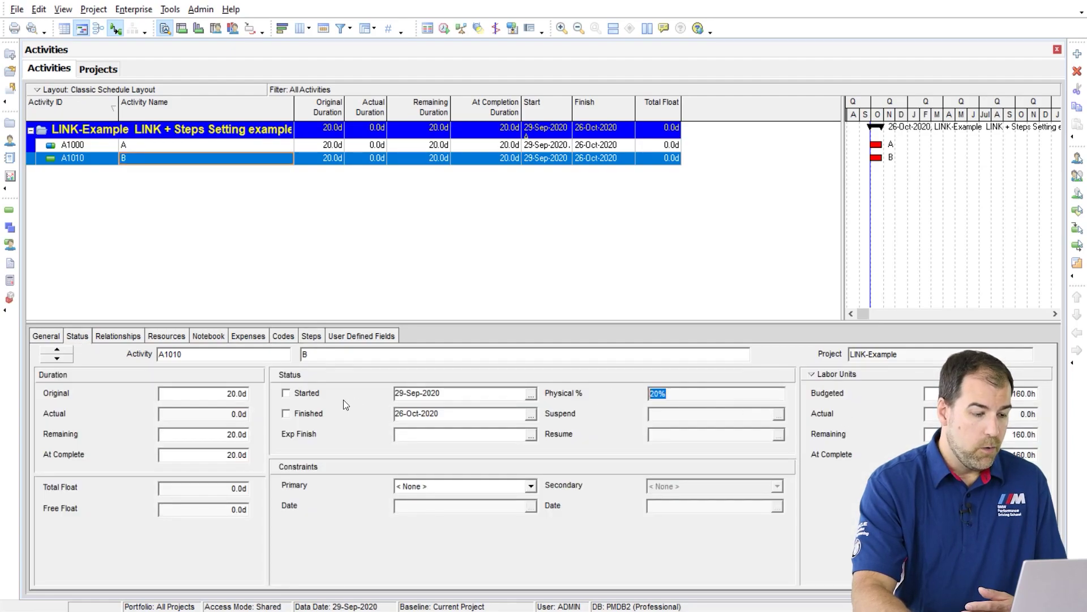
pyautogui.click(298, 393)
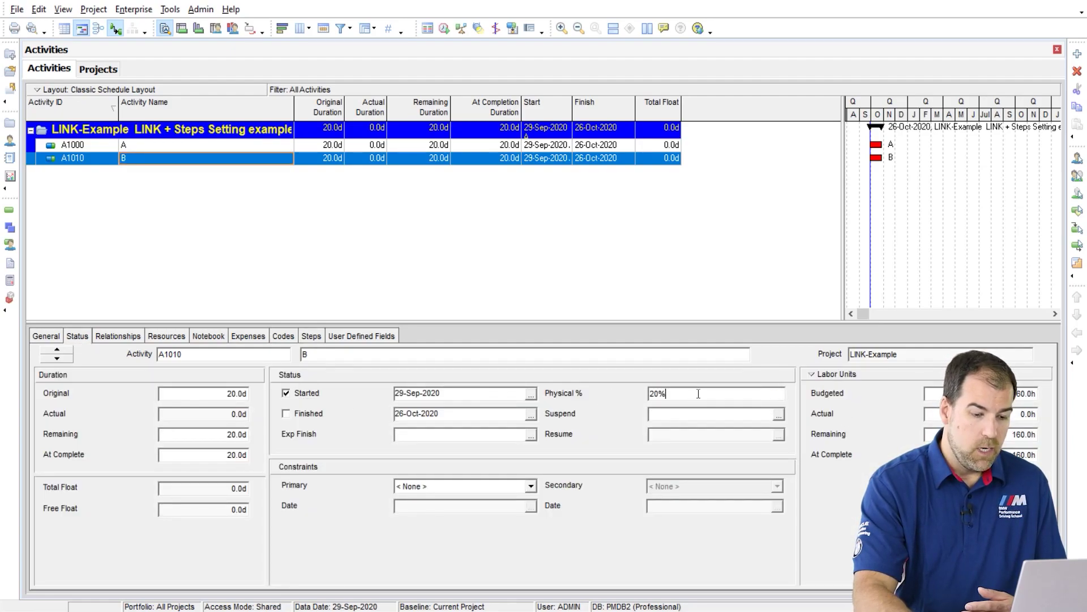
pyautogui.write('30')
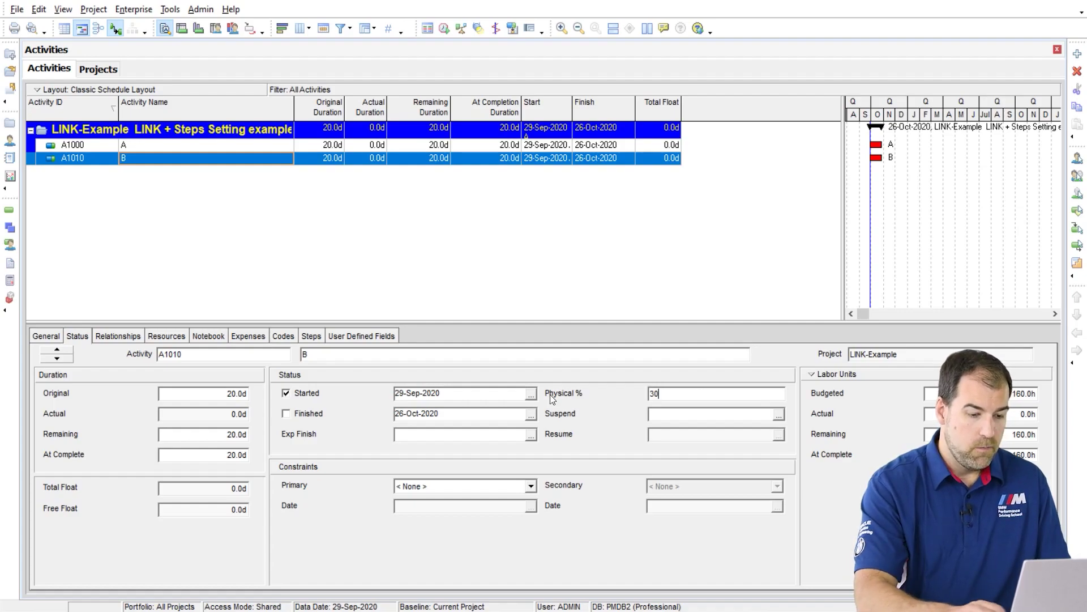
pyautogui.press('Tab')
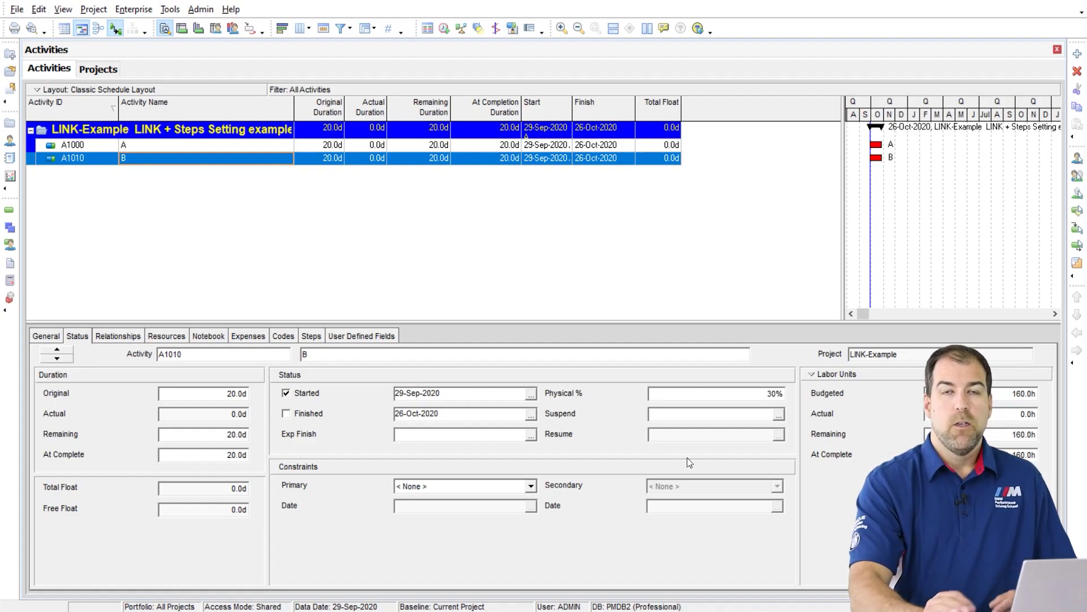